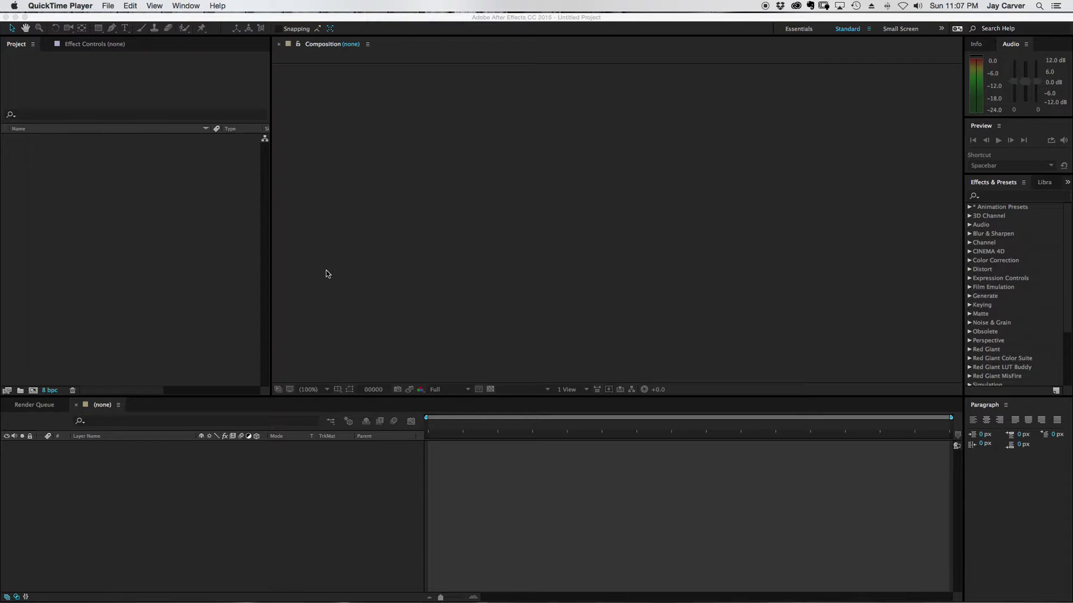
Bring the empty untitled After Effects project to the front from QuickTime Player.
click(218, 281)
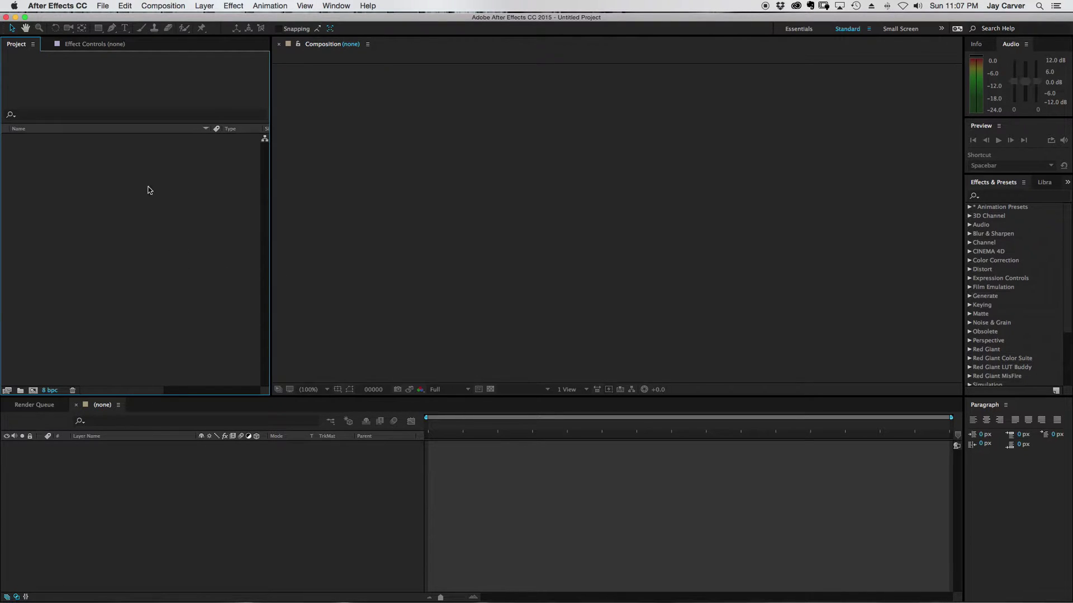
Open the Media & Disk Cache preferences, showing the 100 GB disk cache.
click(61, 6)
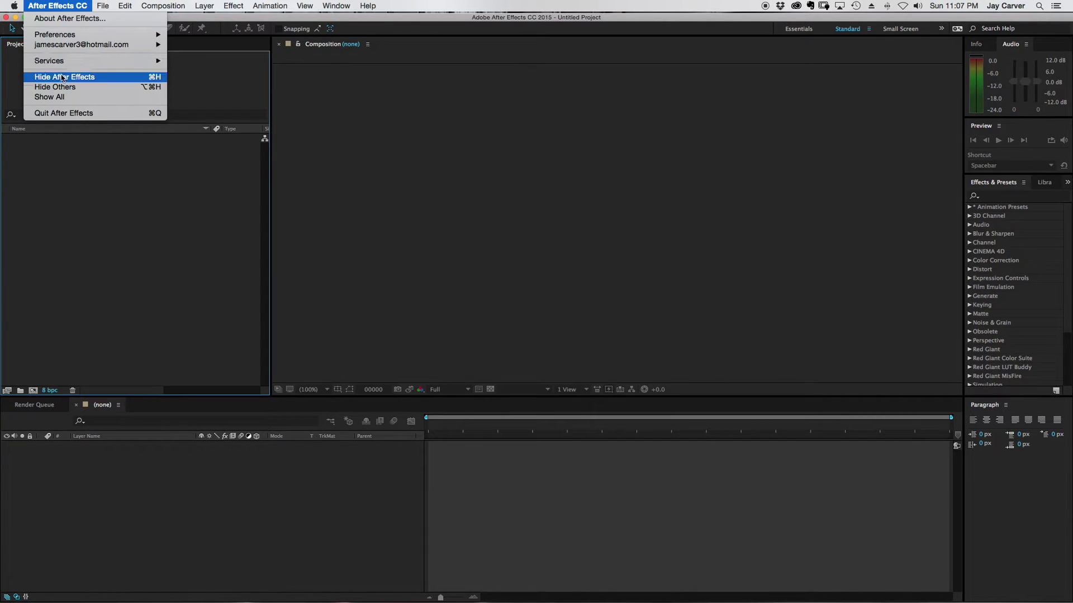
mouse_move(55, 34)
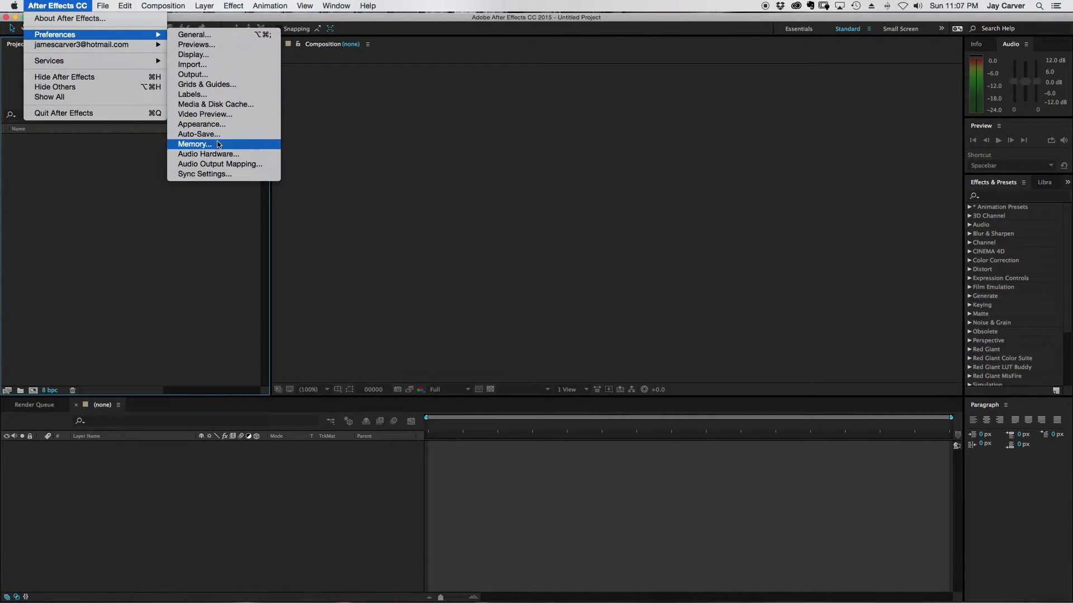
click(218, 105)
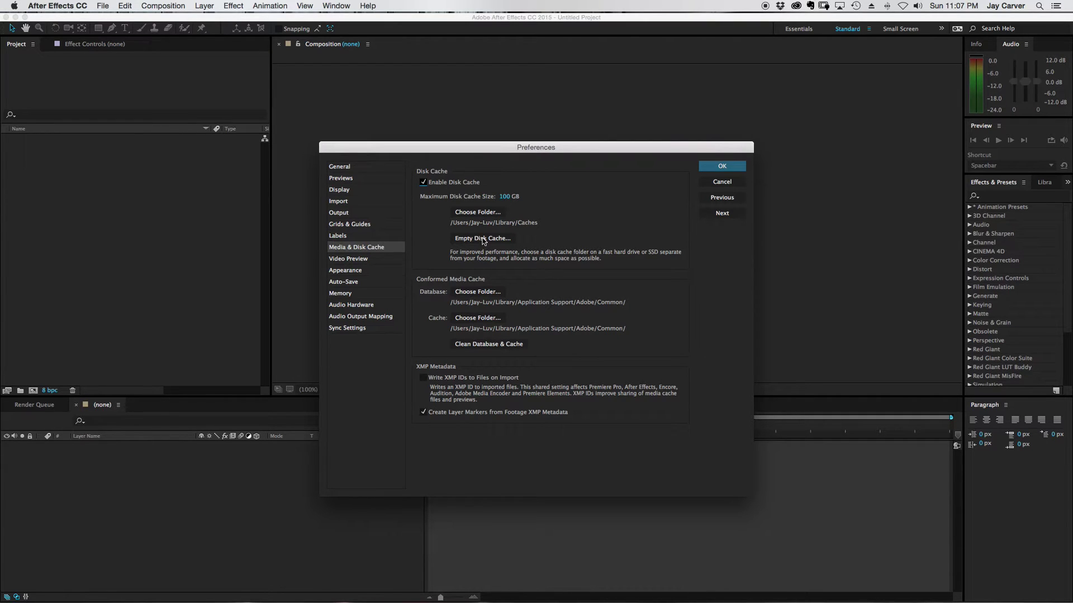
Empty the disk cache and confirm deleting all 100 GB of cached files.
click(482, 239)
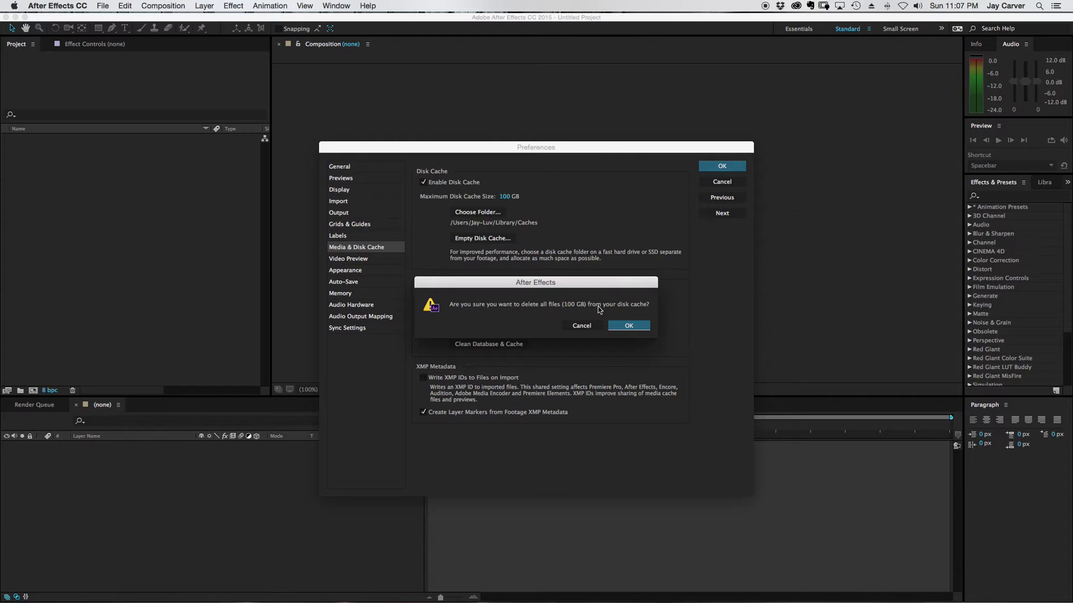
click(630, 326)
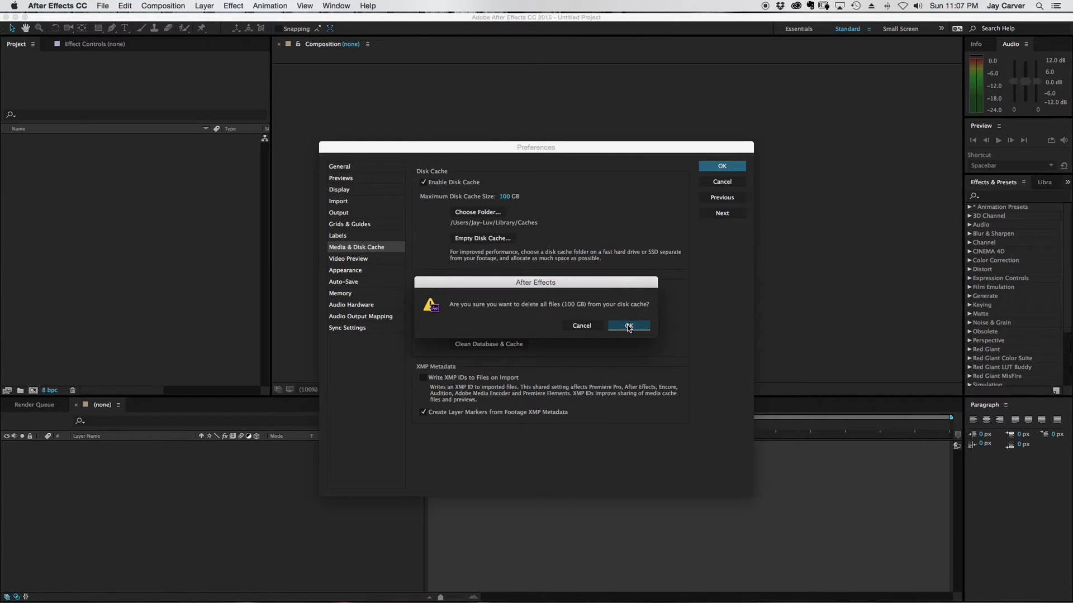